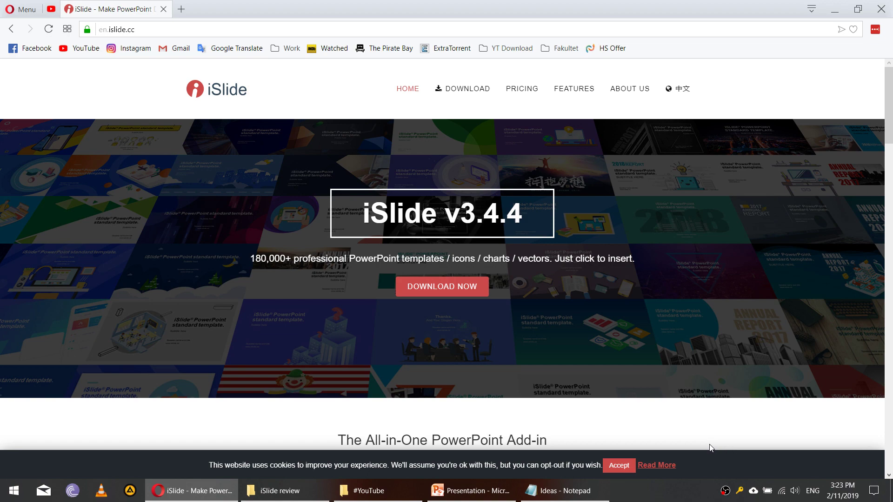
scroll(670, 331, "down", 5)
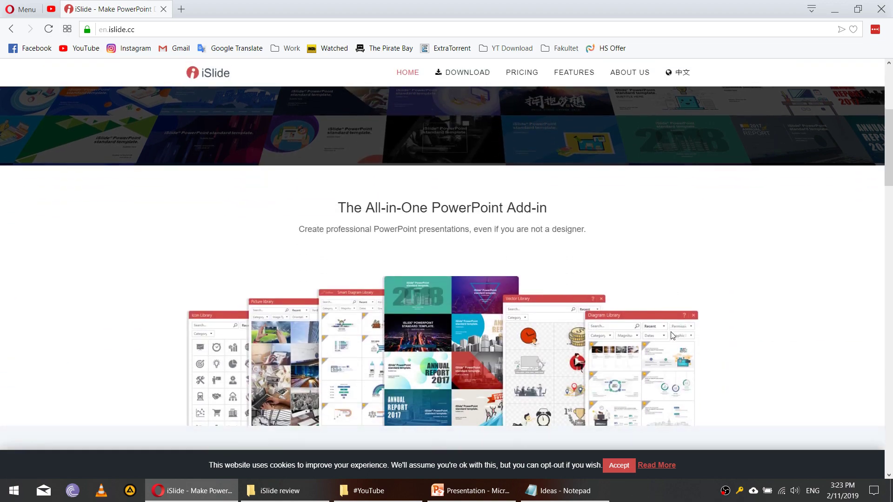
scroll(671, 336, "down", 7)
scroll(672, 335, "down", 3)
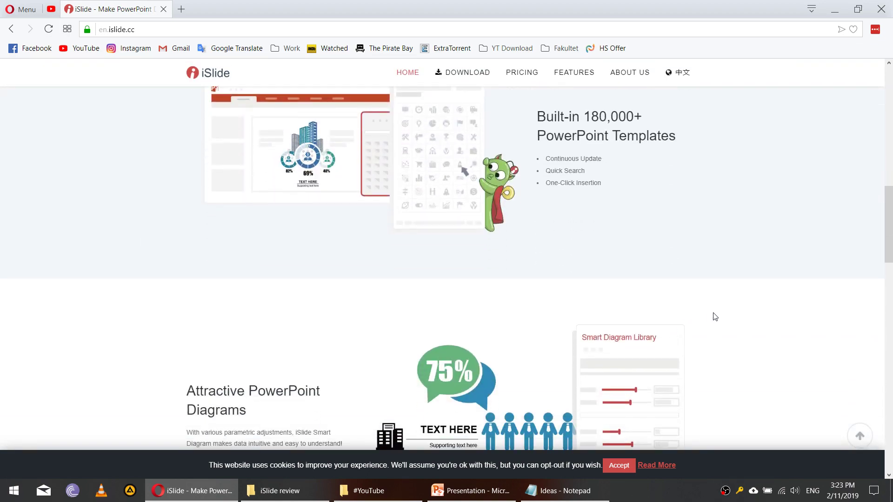
scroll(714, 317, "down", 2)
scroll(713, 318, "down", 3)
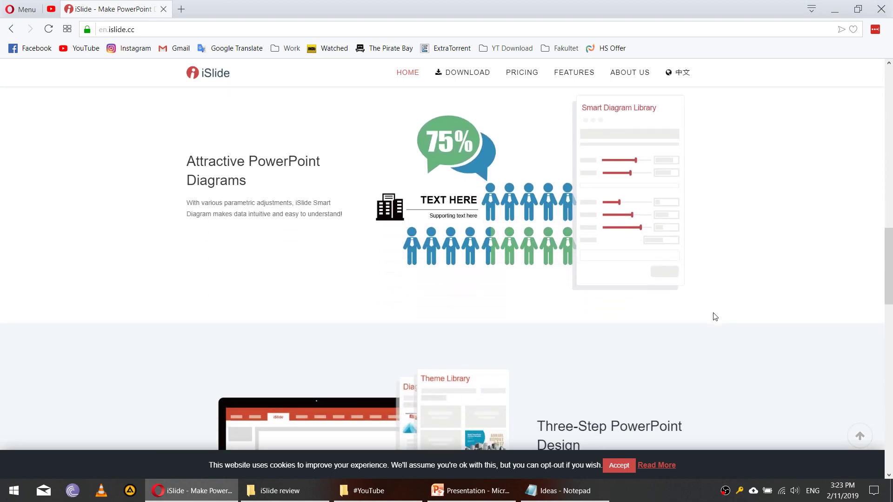
scroll(714, 316, "down", 5)
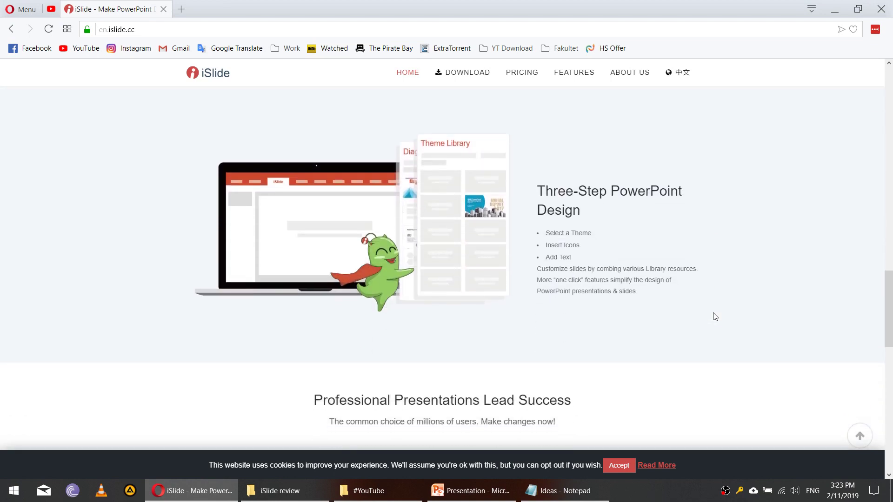
scroll(714, 317, "down", 5)
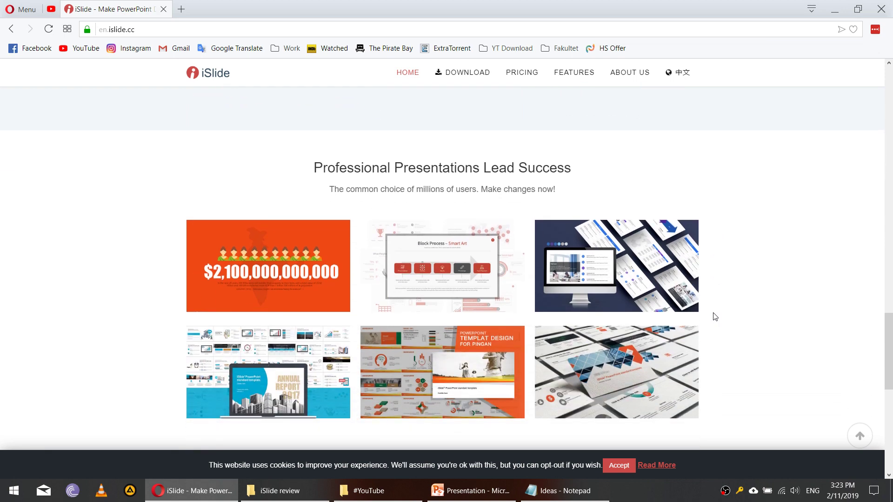
Open the iSlide Features page from the homepage's top navigation.
left_click(582, 74)
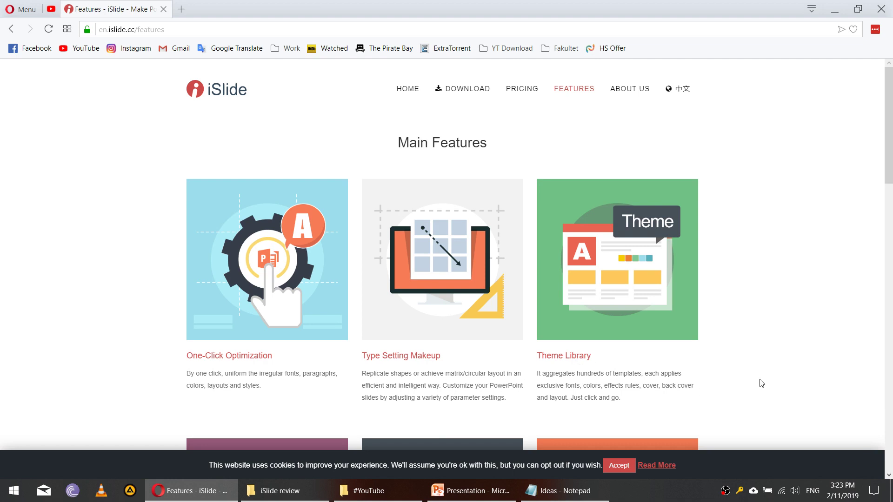
scroll(761, 383, "down", 3)
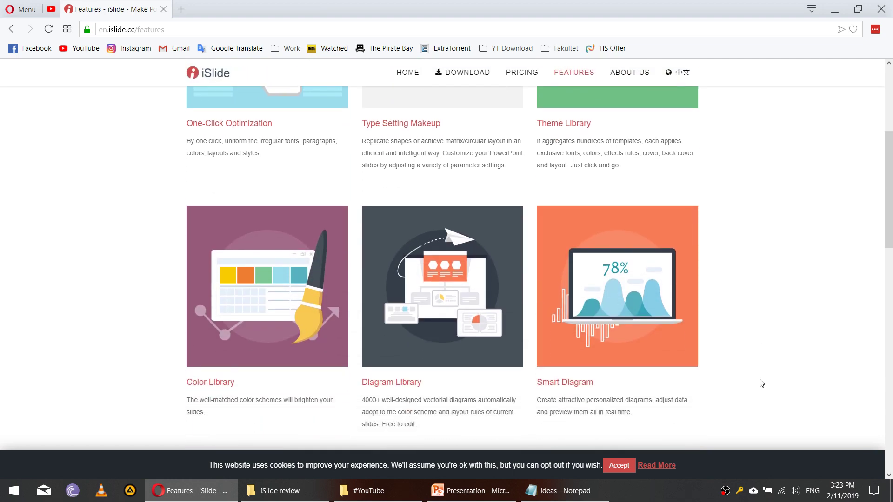
scroll(762, 384, "down", 4)
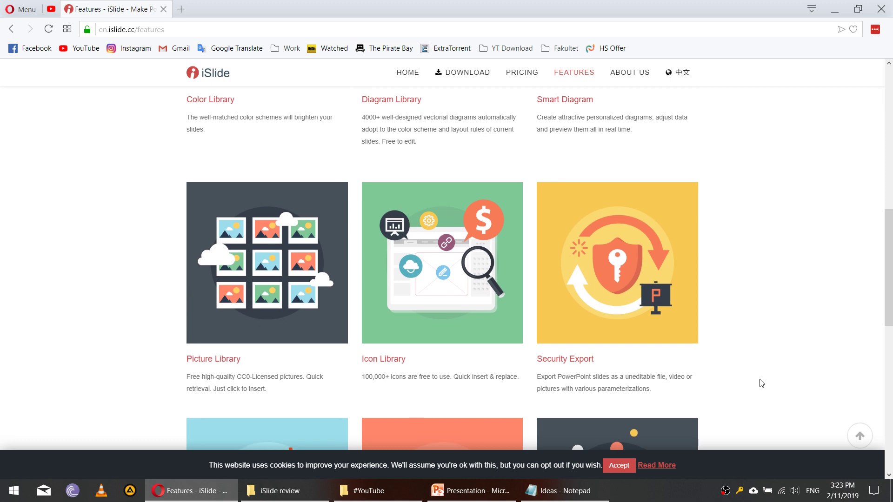
scroll(761, 383, "down", 2)
scroll(760, 383, "down", 2)
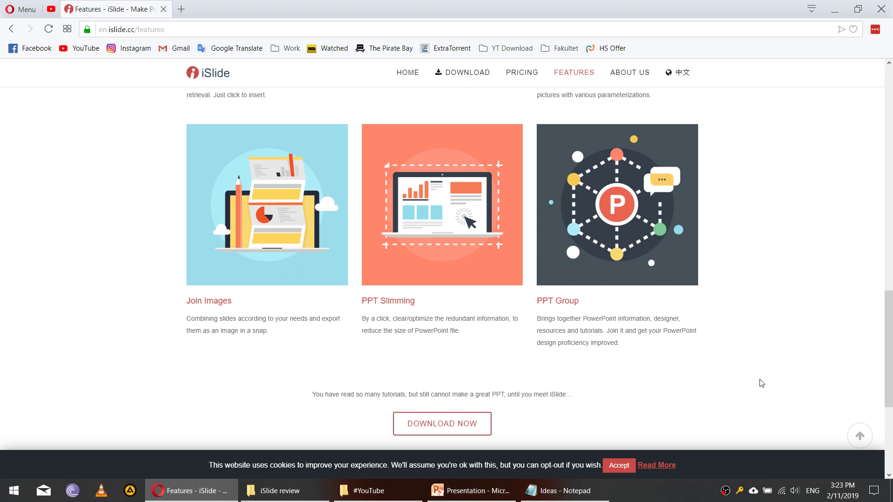
Go from the Features page to the iSlide download page.
left_click(479, 77)
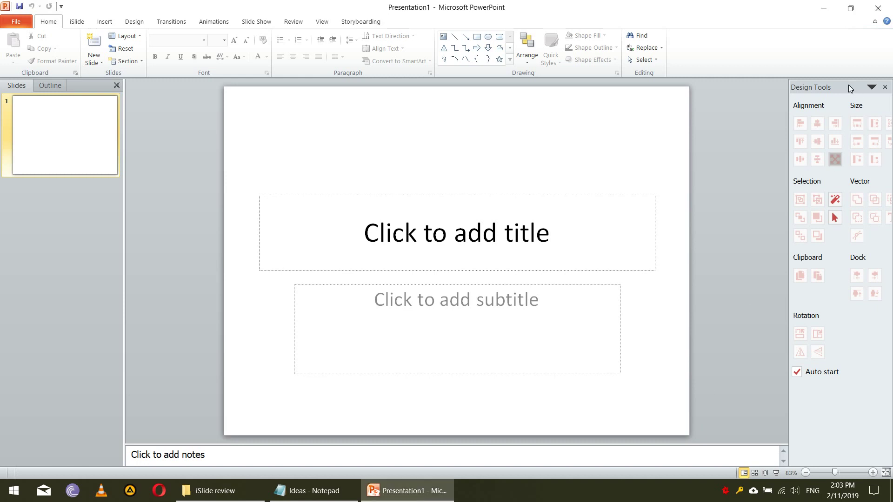
Check the Design Tools pane's window options, then show the iSlide ribbon commands.
left_click(872, 87)
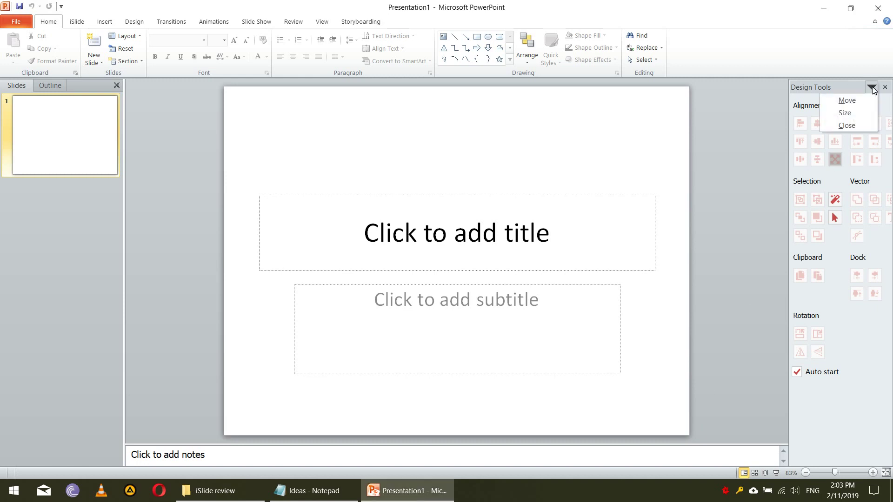
left_click(849, 88)
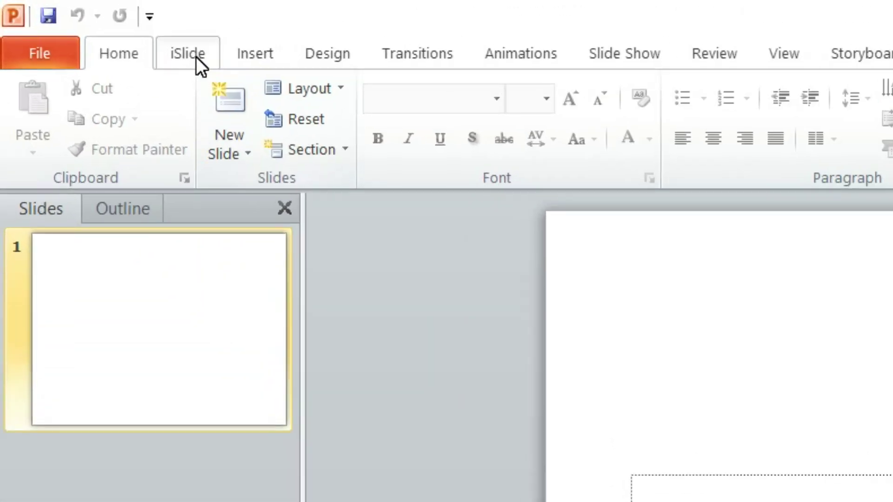
left_click(196, 57)
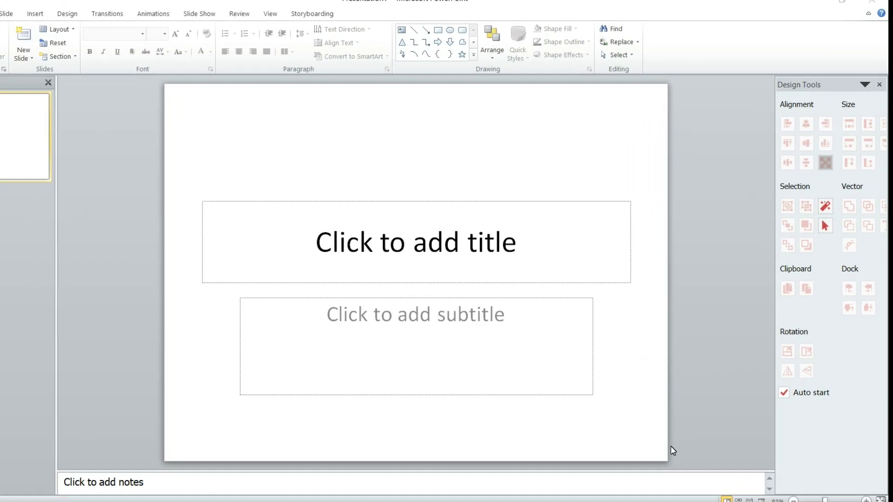
Open the Standard Specification menu with Uniform Font, Paragraph, Guides and Color options.
left_click(864, 85)
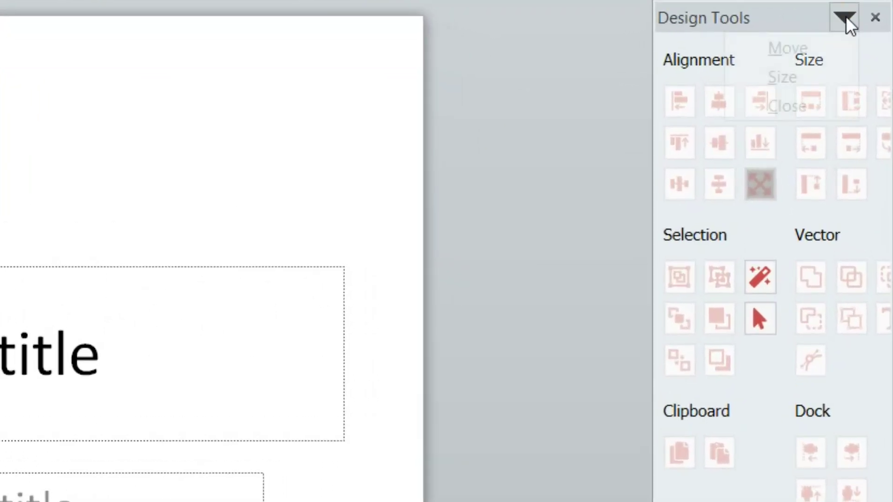
left_click(789, 24)
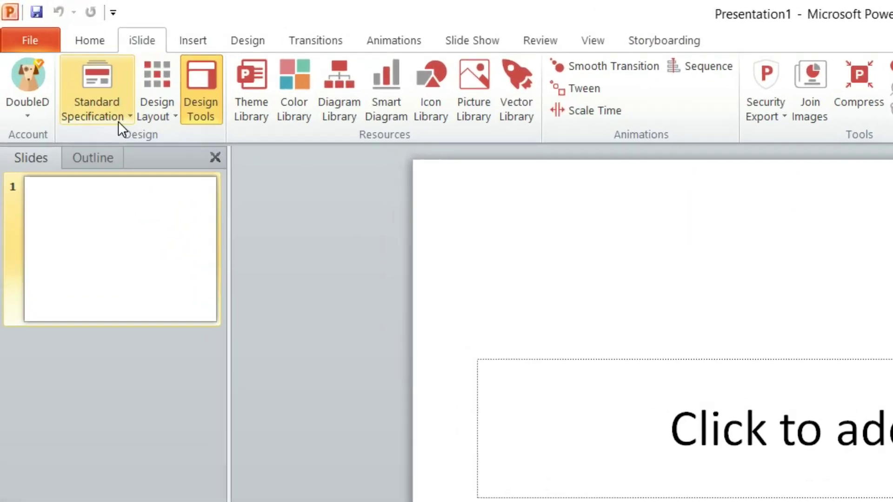
left_click(66, 68)
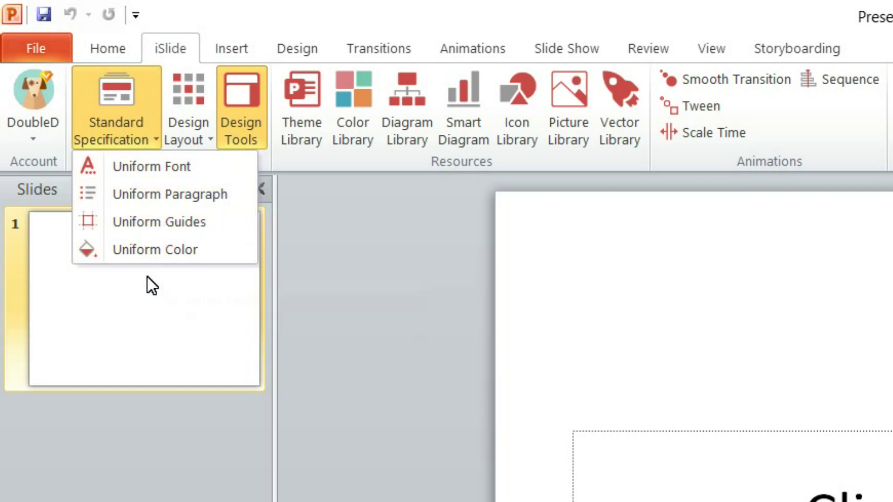
Review Design Layout's matrix and circular options, toggle Design Tools off and on, and open Theme Library.
left_click(183, 137)
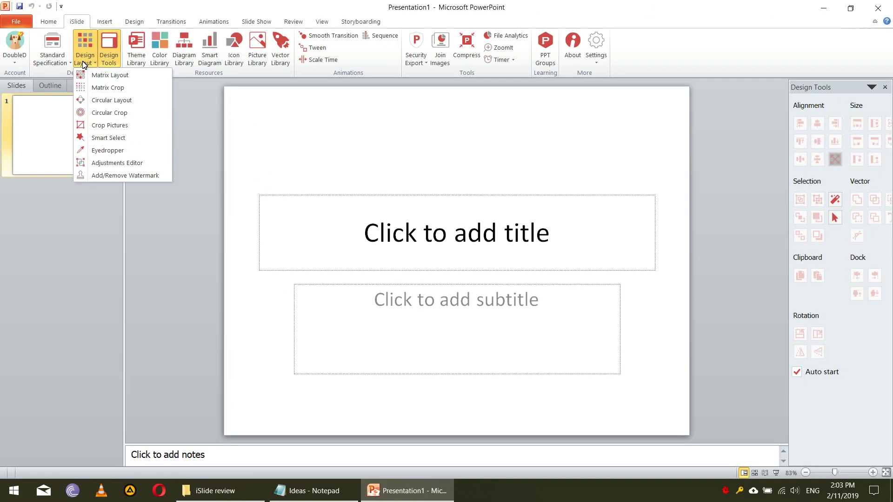
left_click(112, 48)
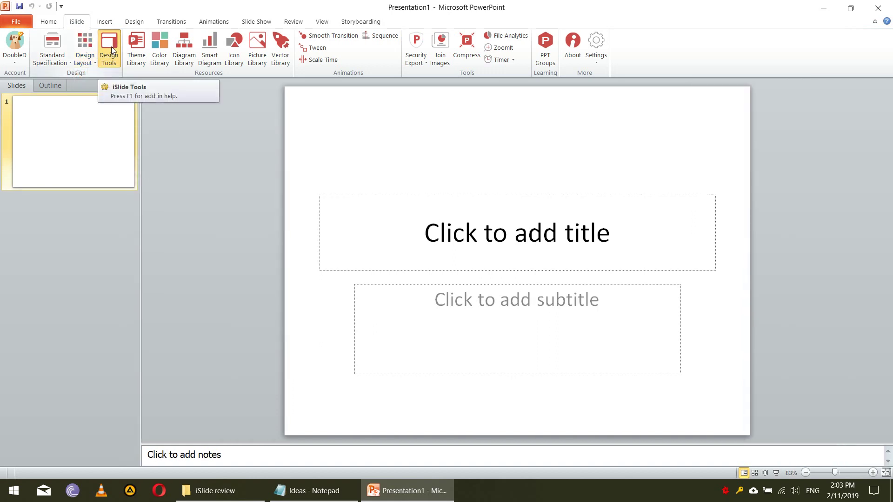
left_click(111, 46)
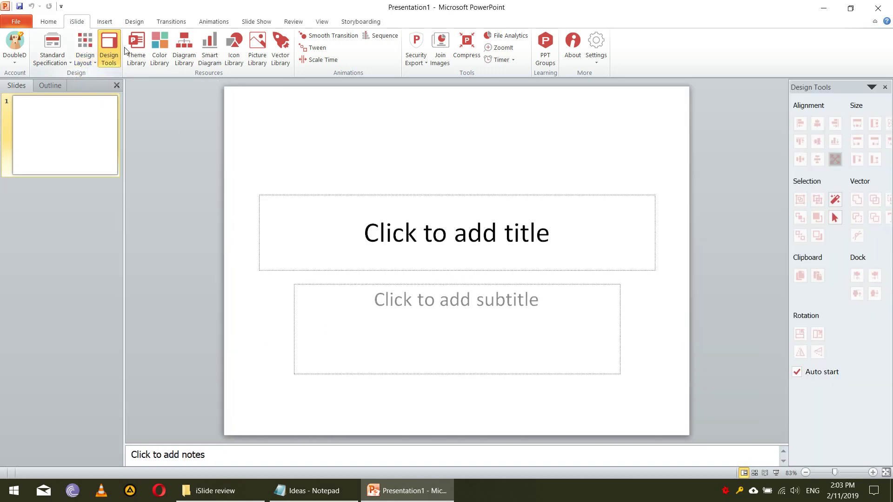
left_click(131, 47)
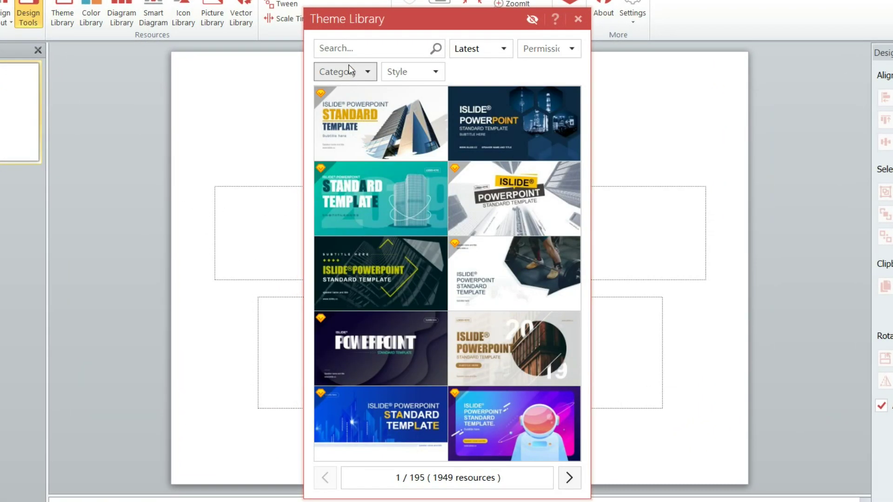
Search the theme library for 'computer' and page to the next results.
left_click(364, 48)
type("computer")
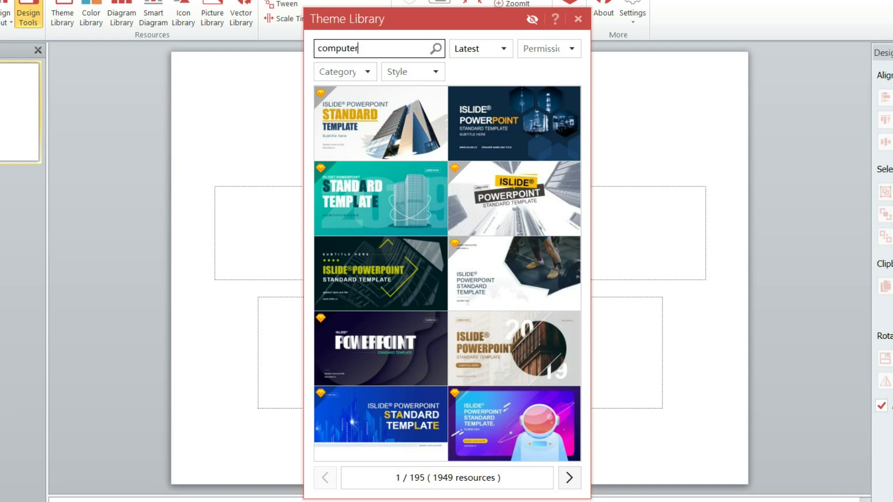
key("Return")
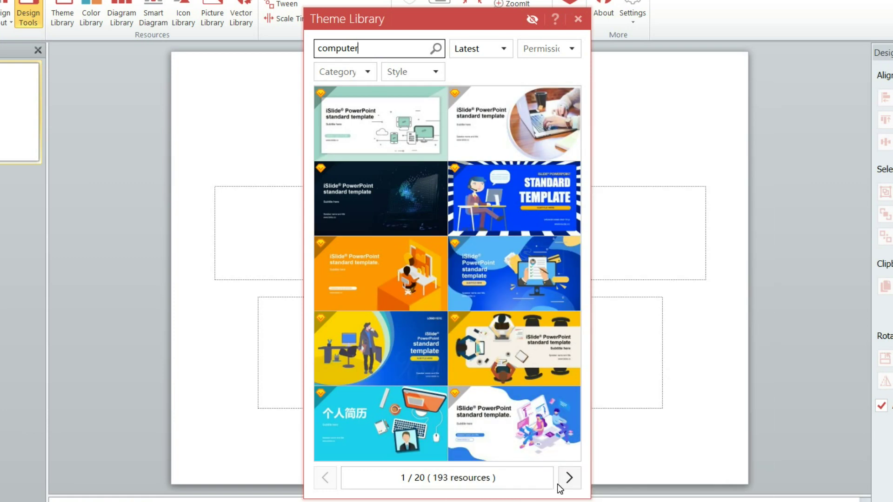
left_click(571, 478)
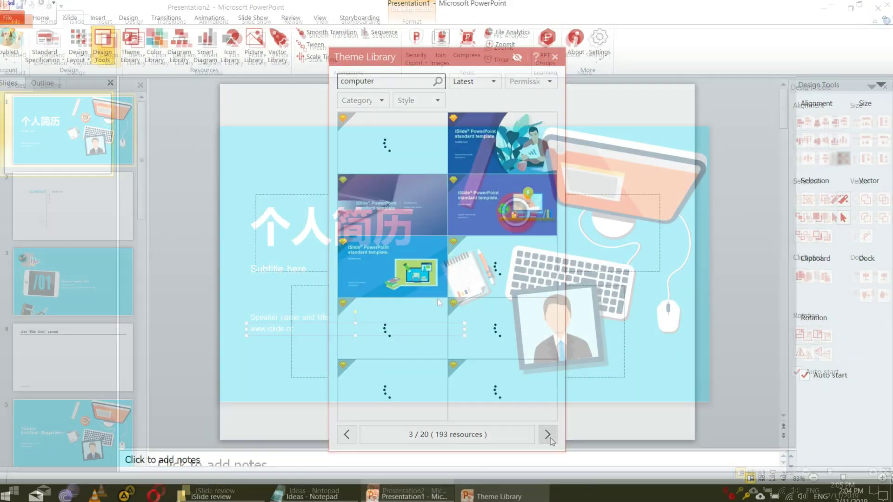
type("5 basic concepts of programming")
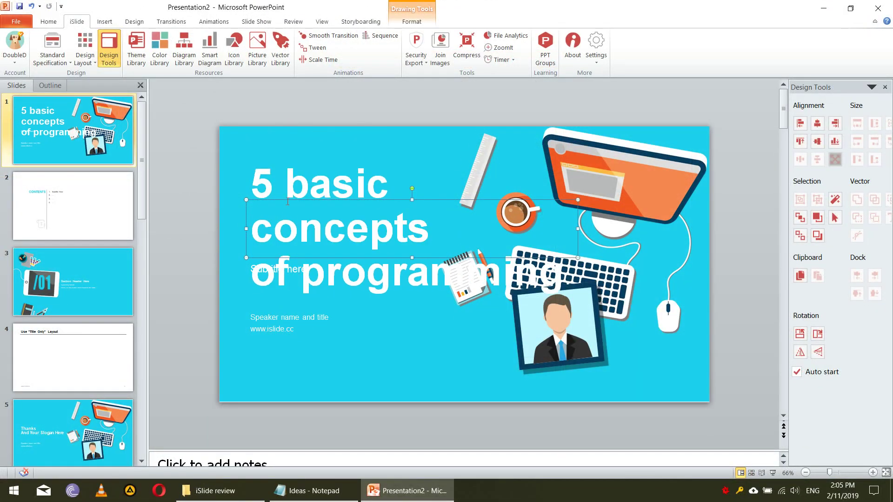
Delete the subtitle and speaker text boxes and move the title lower-left.
left_click(283, 265)
key("Delete")
left_click(245, 318)
key("Delete")
left_click_drag(338, 255, 222, 317)
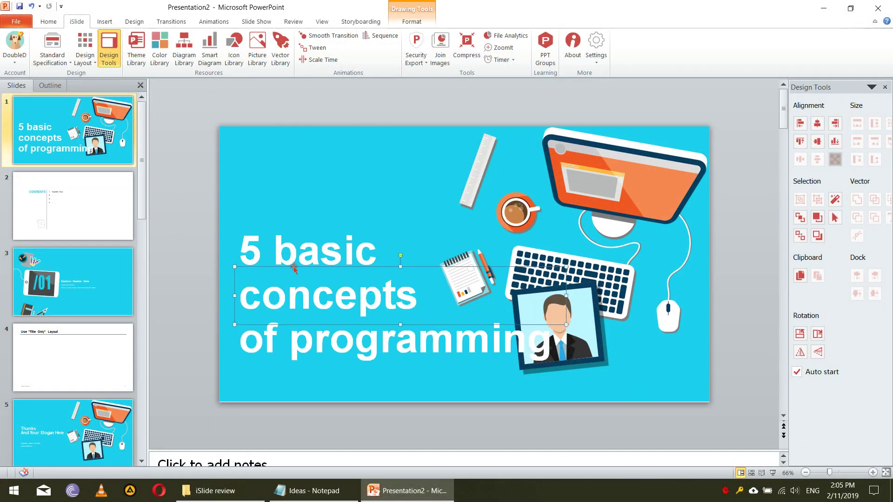
Set the title font to Berlin Sans FB Demi.
key("ctrl+a")
left_click(48, 21)
left_click(203, 40)
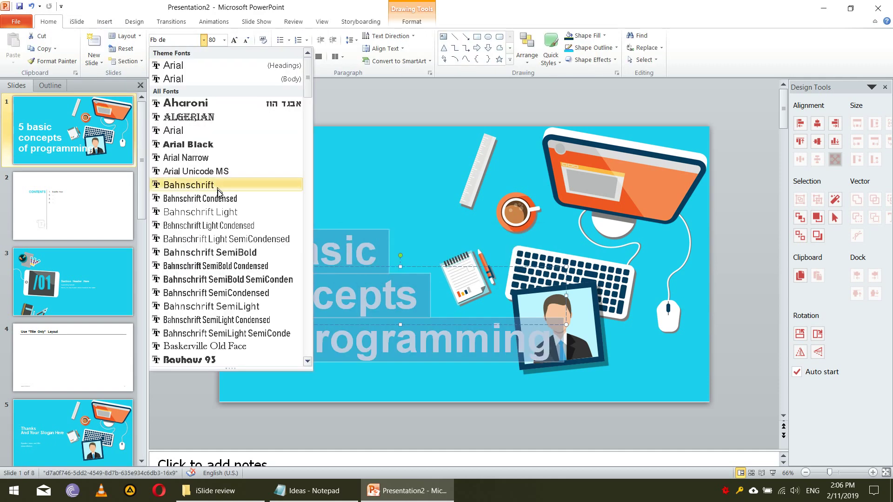
left_click(182, 279)
left_click(319, 297)
key("ctrl+a")
right_click(498, 176)
left_click(547, 312)
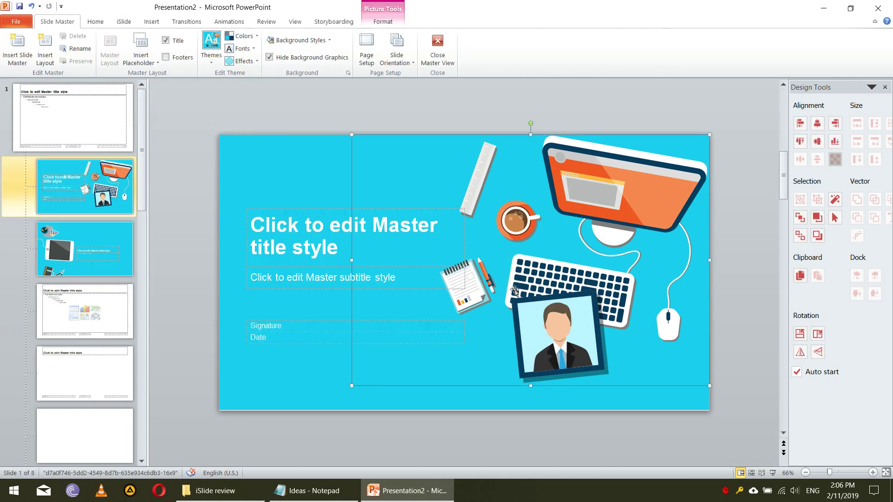
left_click(399, 214)
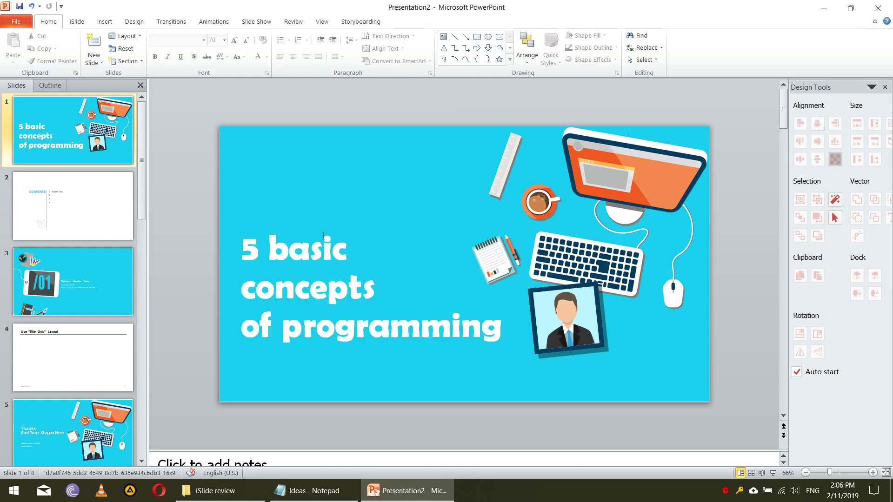
Enlarge the title to 80 pt and join 'concepts of' onto one line.
key("ctrl+a")
key("ctrl+shift+period")
key("ctrl+shift+period")
left_click(384, 294)
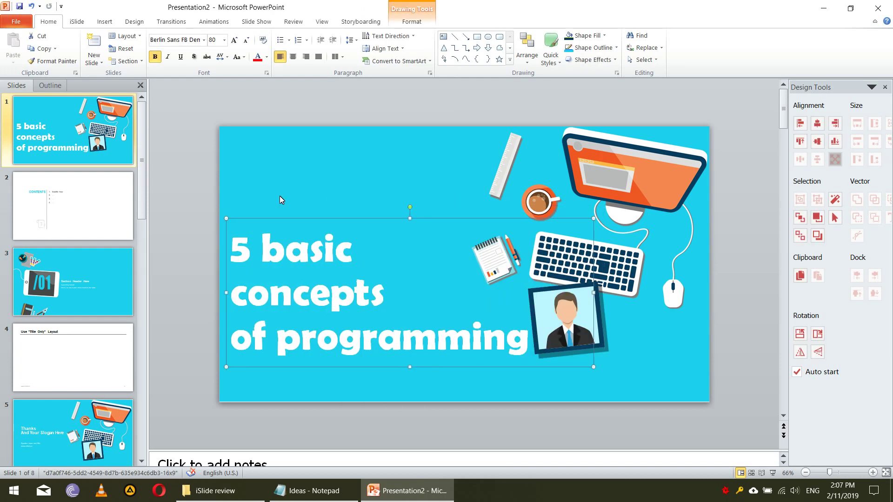
key("Delete")
left_click(315, 168)
left_click(348, 293)
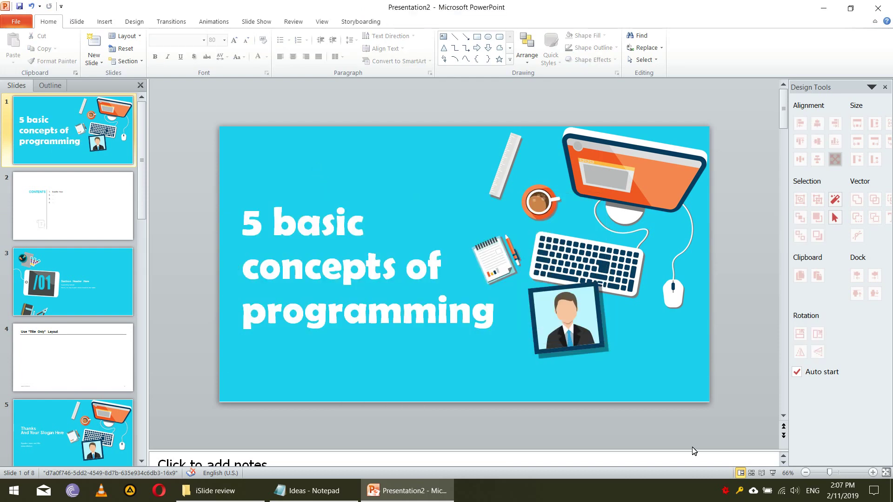
right_click(580, 246)
left_click(660, 397)
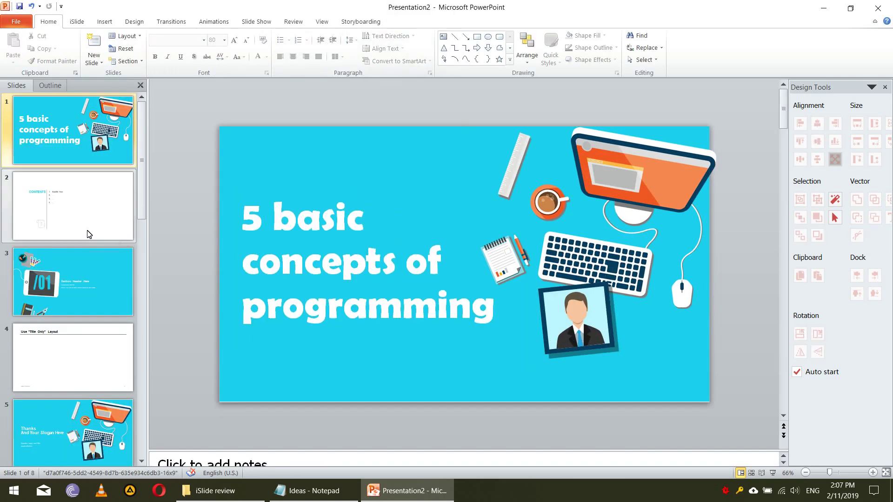
Delete the contents slide and select the section header slide.
left_click(50, 206)
key("Delete")
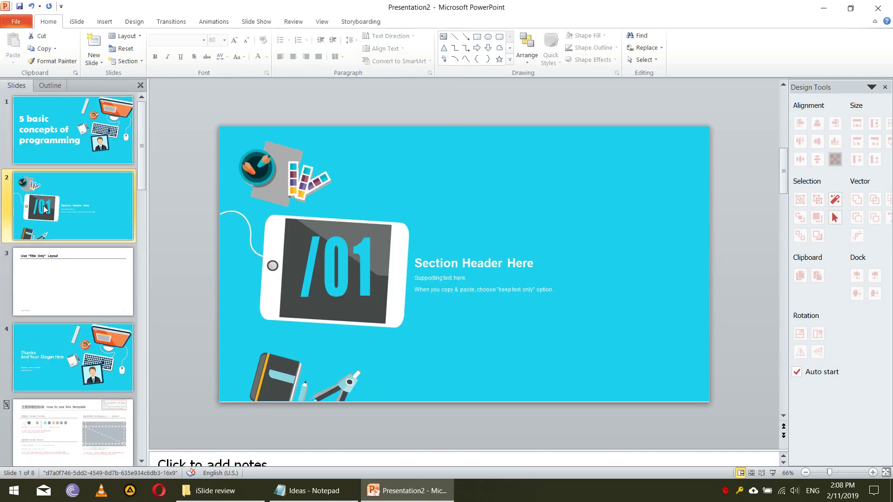
left_click(67, 292)
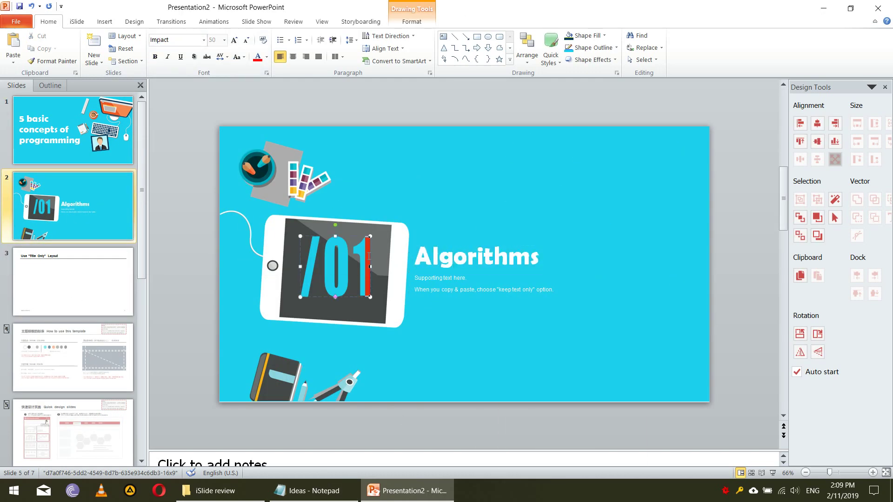
Add the Algorithms bullet text and set it in Consolas.
left_click(307, 490)
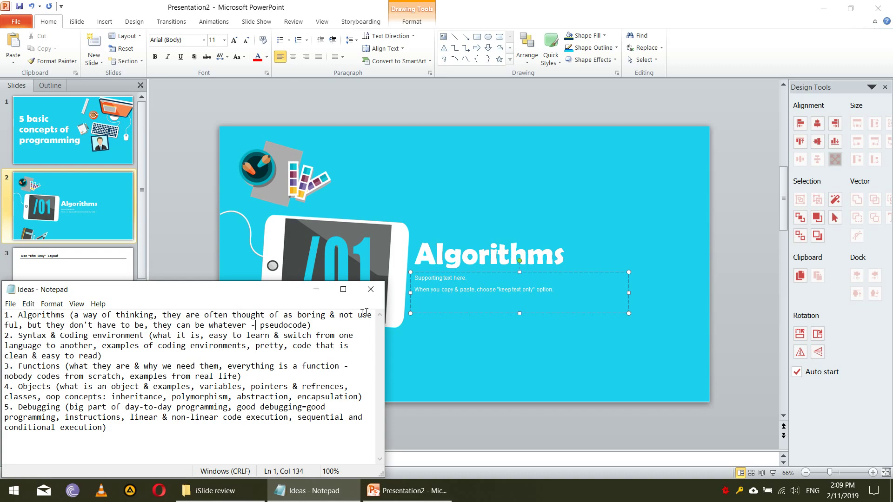
left_click(419, 282)
left_click(307, 490)
left_click(405, 491)
type("be whatever you want Pseudocode")
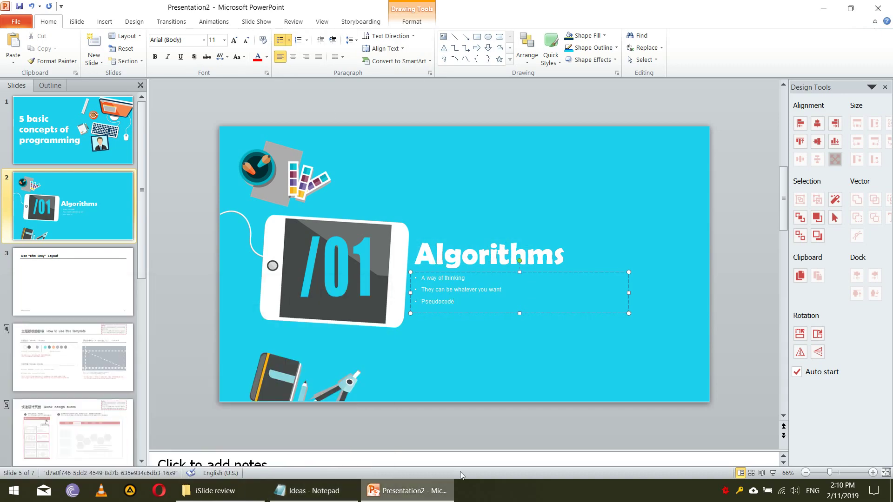
key("ctrl+a")
left_click(203, 40)
type("Consolas")
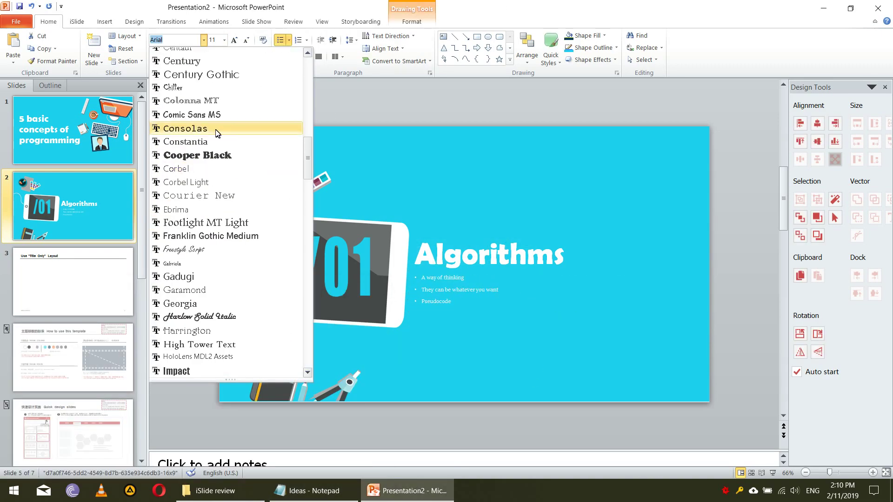
scroll(211, 209, "up", 5)
key("Return")
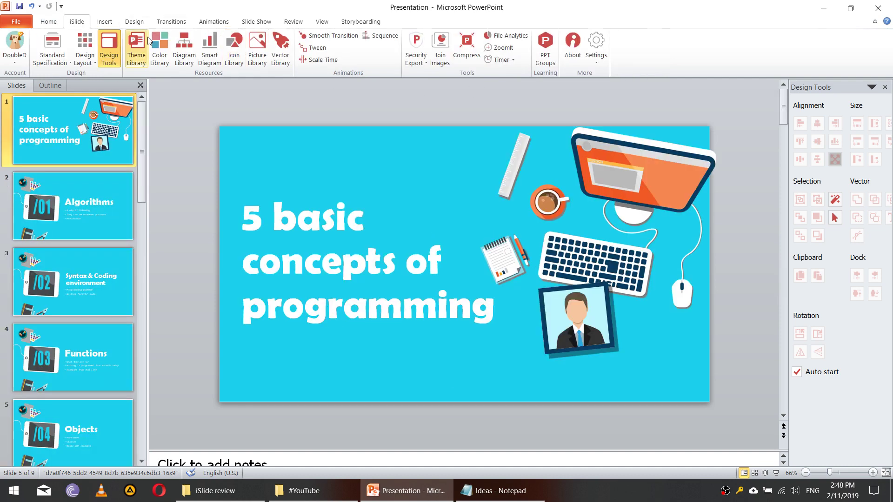
Apply a deeper blue scheme from iSlide's Color Library.
left_click(158, 47)
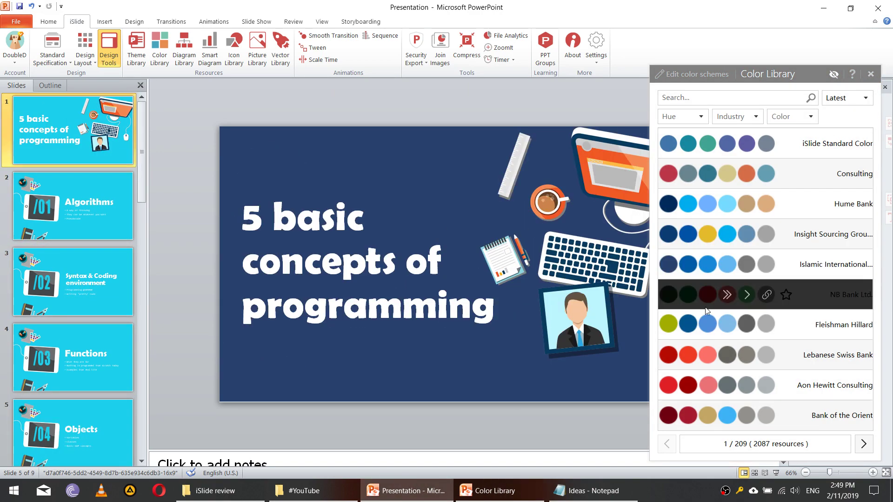
left_click(767, 294)
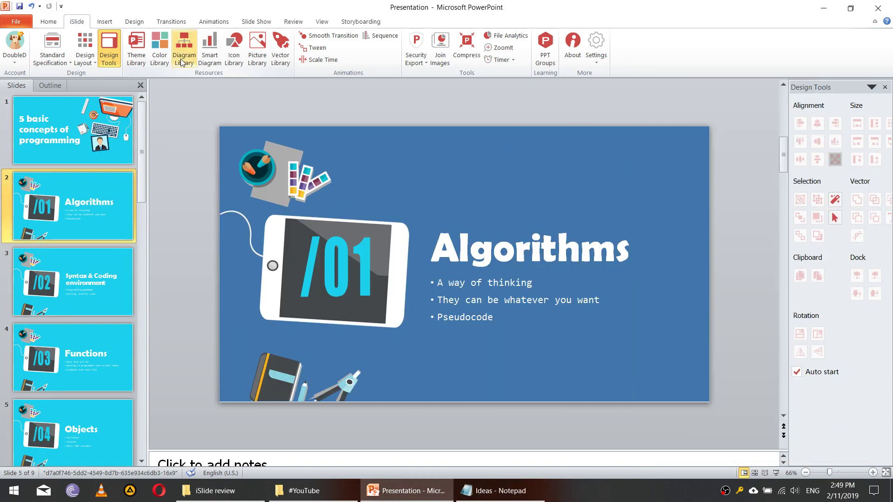
Open the Smart Diagram Library and page forward to the fourth page.
left_click(183, 62)
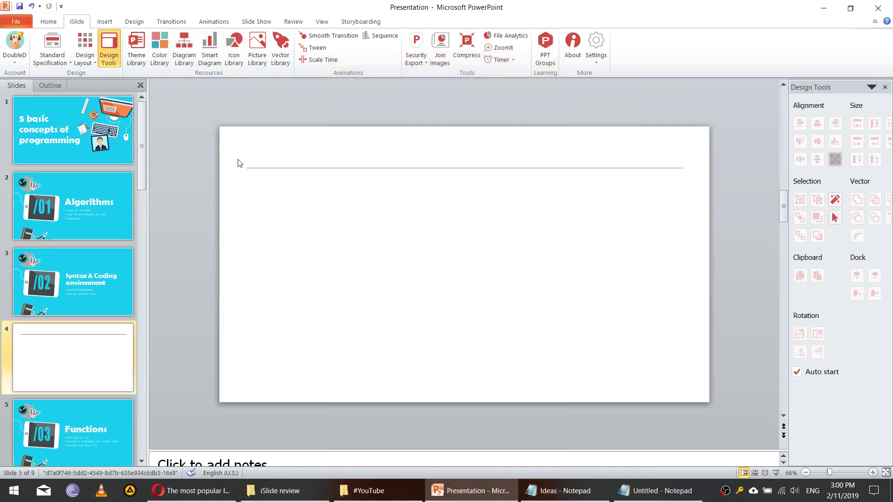
left_click(210, 59)
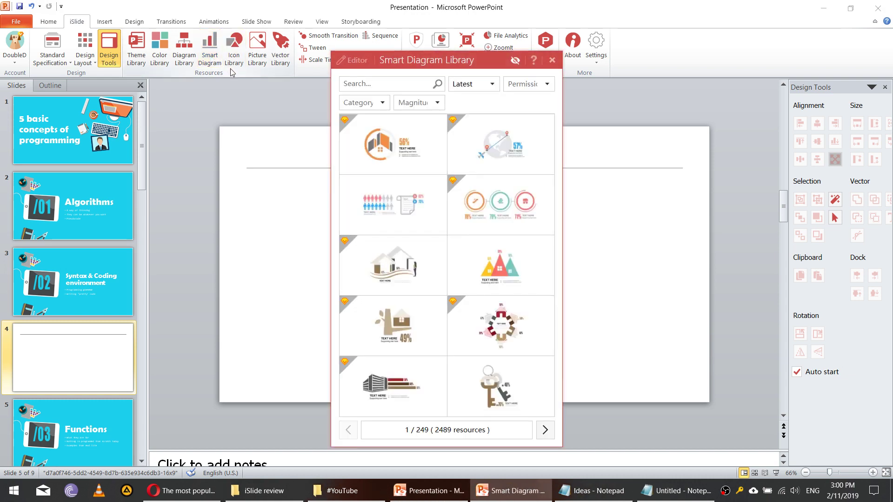
left_click(545, 430)
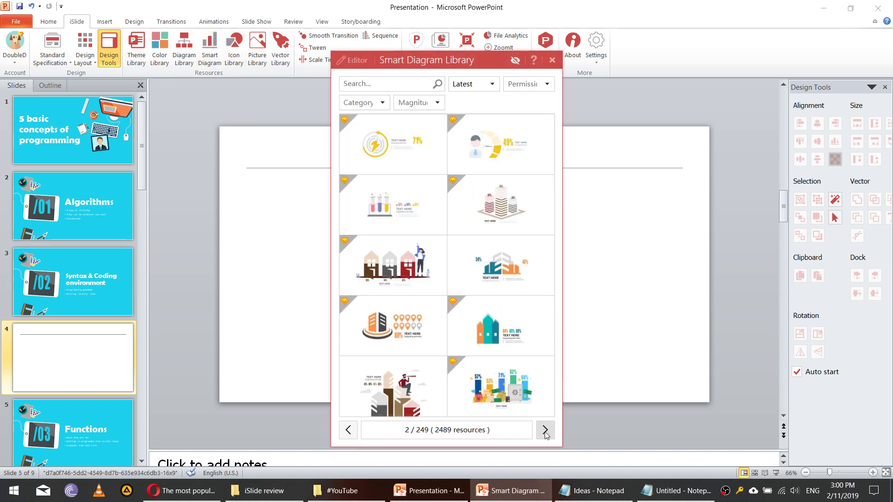
left_click(545, 430)
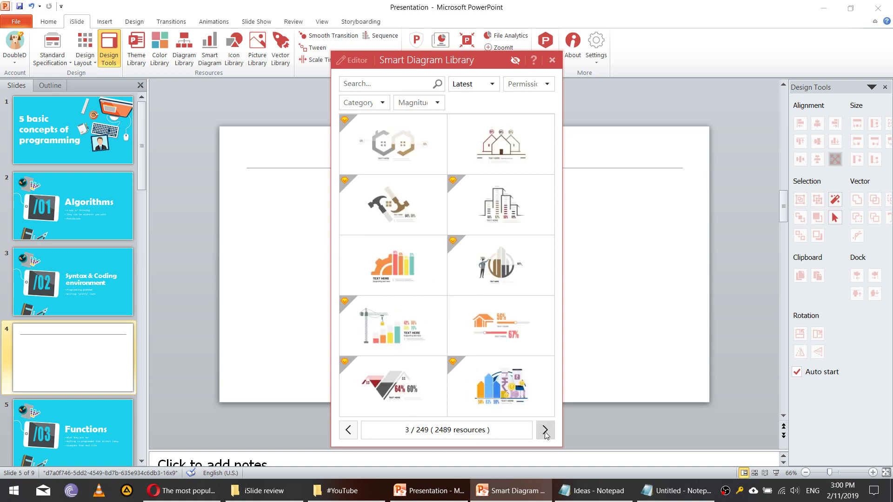
left_click(544, 431)
Insert the dark column diagram as a slide, select its background, and return to the library.
left_click(503, 144)
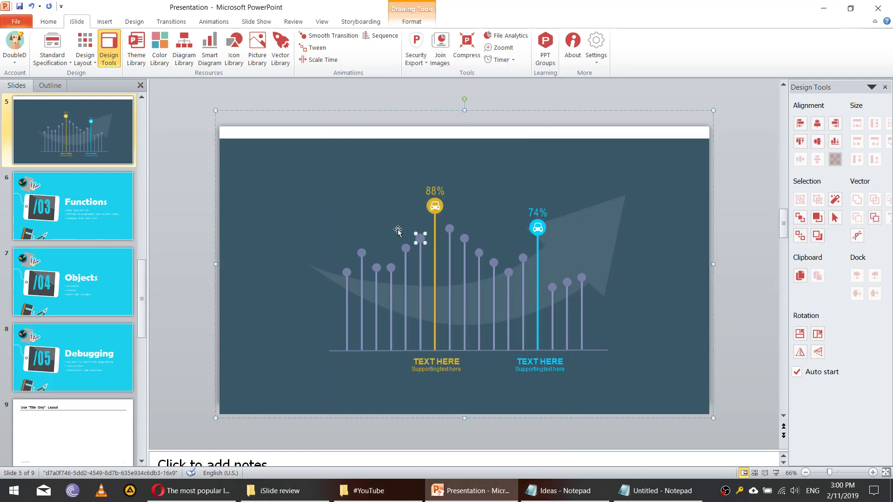
left_click(355, 191)
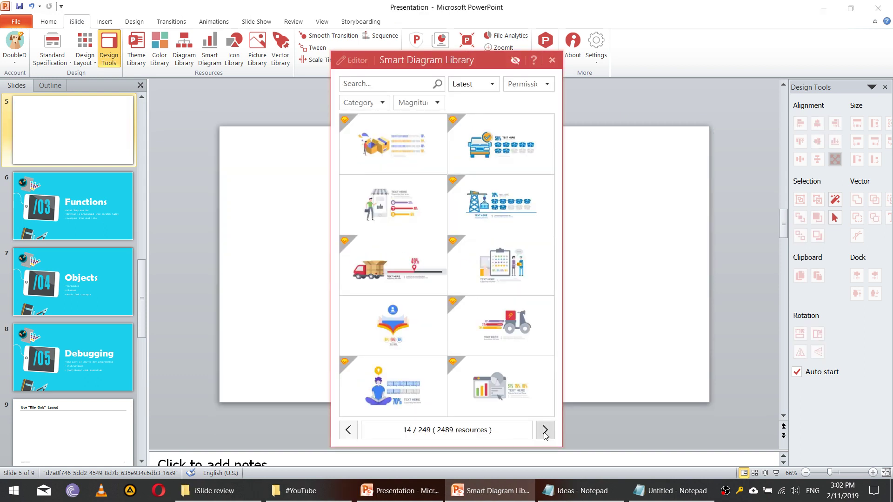
left_click(545, 431)
Insert the book-stack diagram from the next library page, close the library, and select a label.
left_click(544, 430)
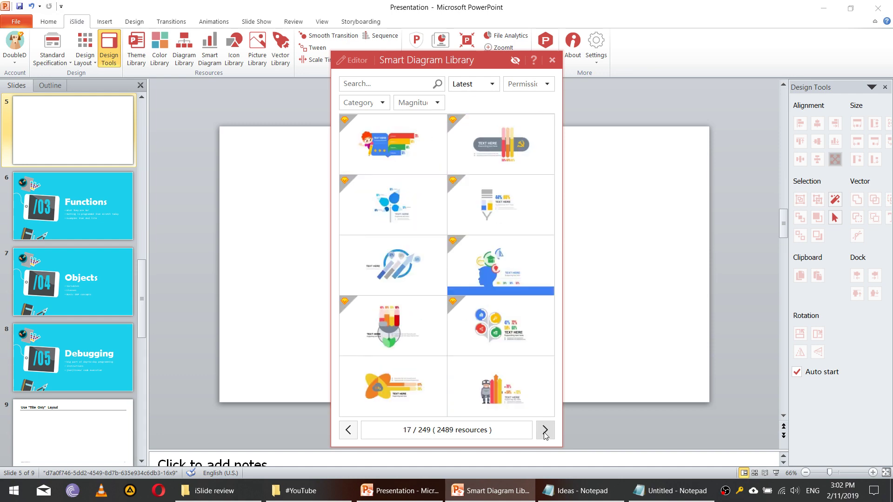
left_click(501, 204)
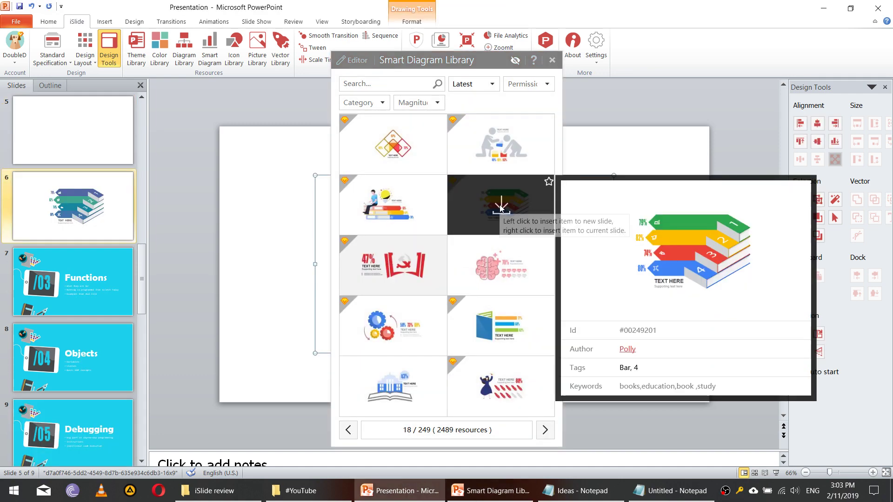
left_click(377, 209)
left_click(384, 267)
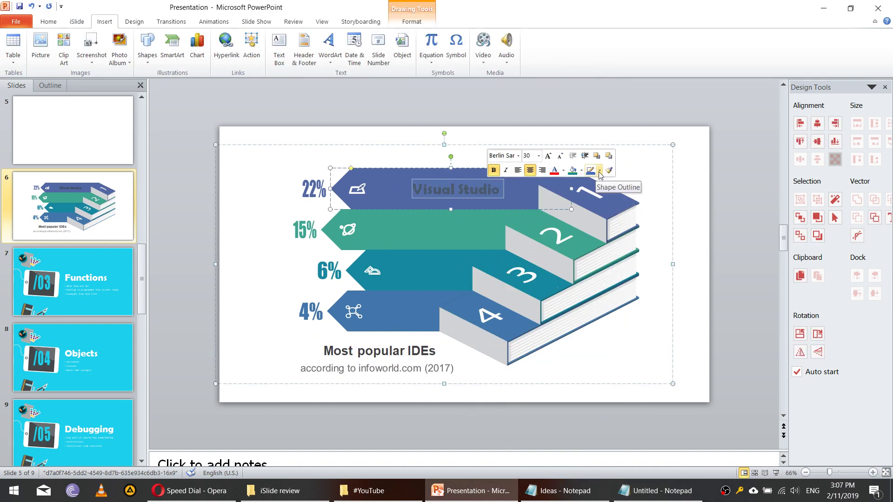
Set the Eclipse label to 30 pt and the Android Studio label to 25 pt.
left_click(452, 230)
type("Eclipse")
double_click(451, 231)
left_click(492, 207)
type("30")
key("Return")
key("ctrl+v")
scroll(227, 49, "up", 1)
scroll(227, 49, "up", 1)
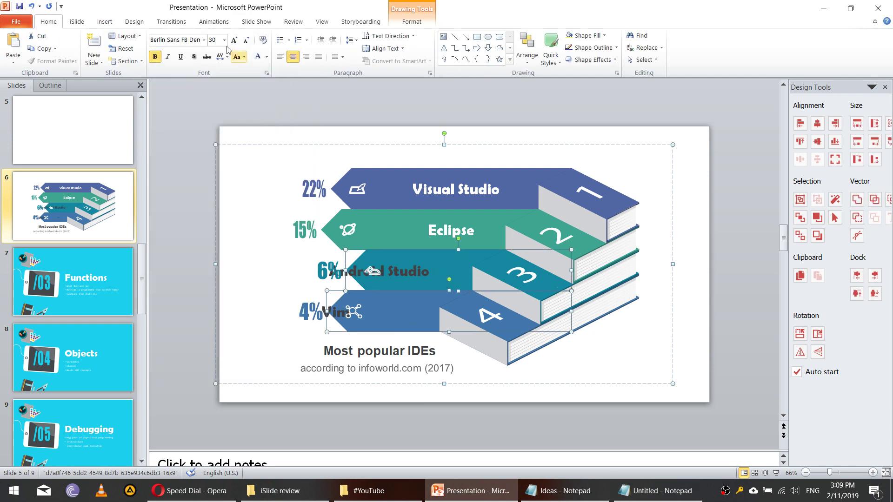
left_click(212, 39)
type("25")
key("Return")
left_click_drag(413, 271, 501, 272)
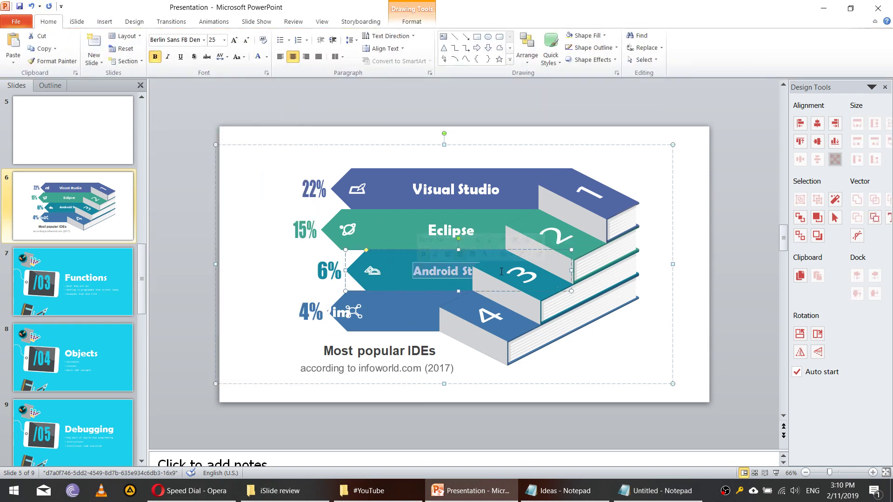
Recolour the IDE bands purple, green and orange, then nudge the book-stack graphic right.
left_click(30, 7)
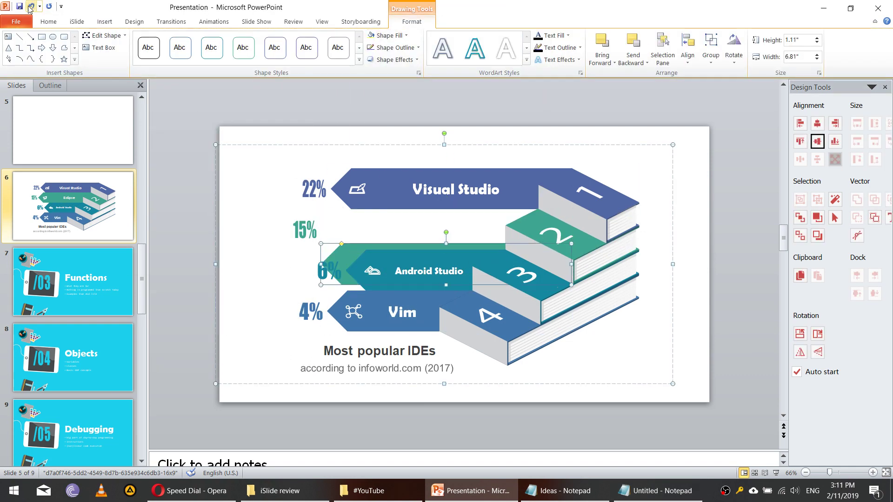
left_click(406, 35)
left_click(449, 116)
left_click(405, 35)
left_click(419, 117)
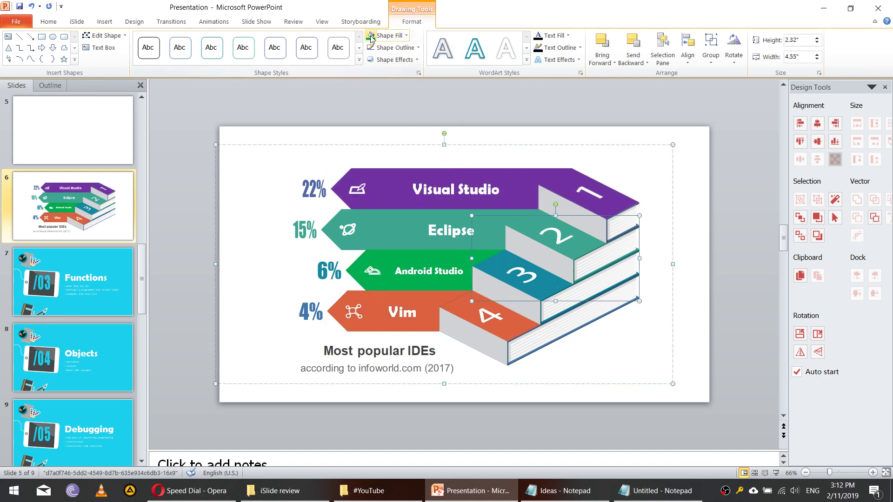
left_click(437, 410)
left_click(514, 233)
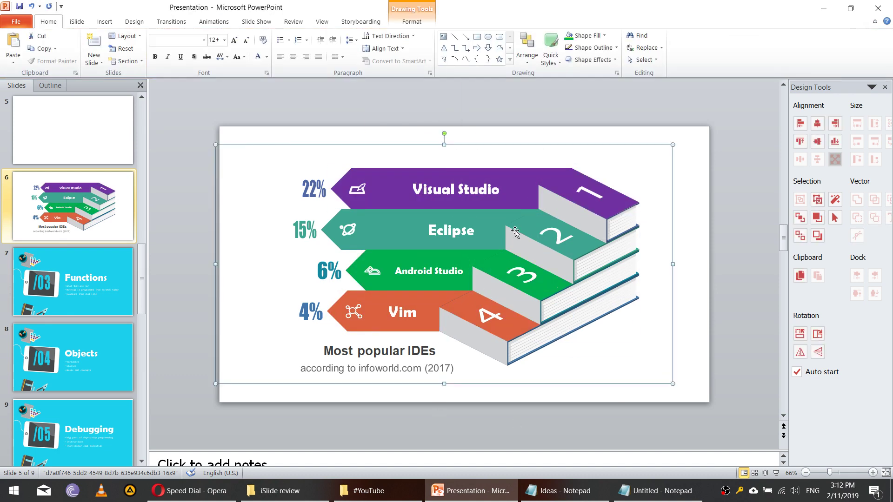
key("Right")
key("Right")
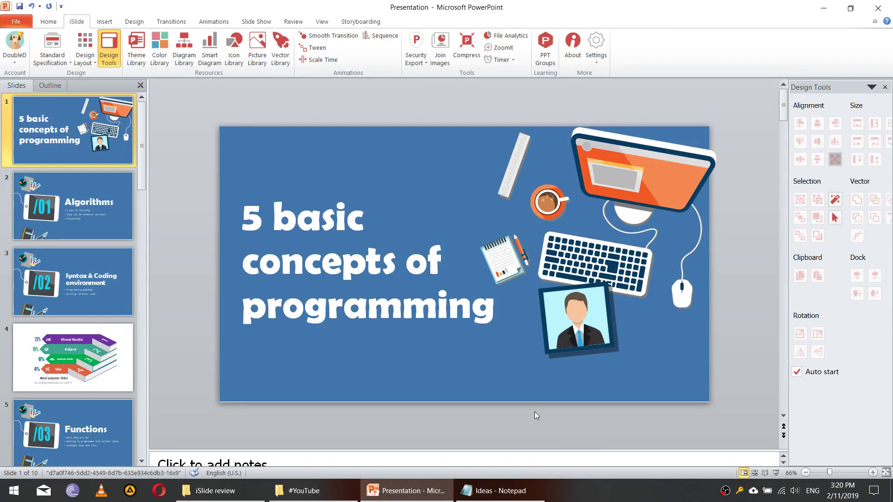
left_click(281, 50)
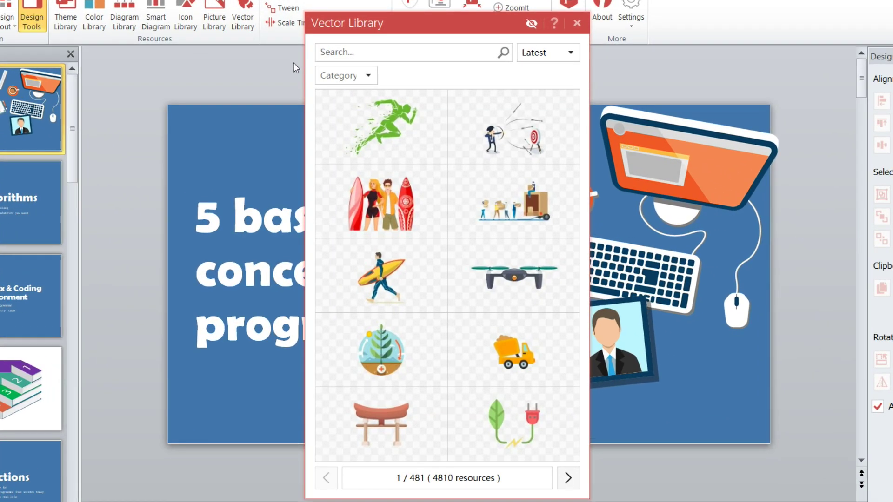
left_click(569, 478)
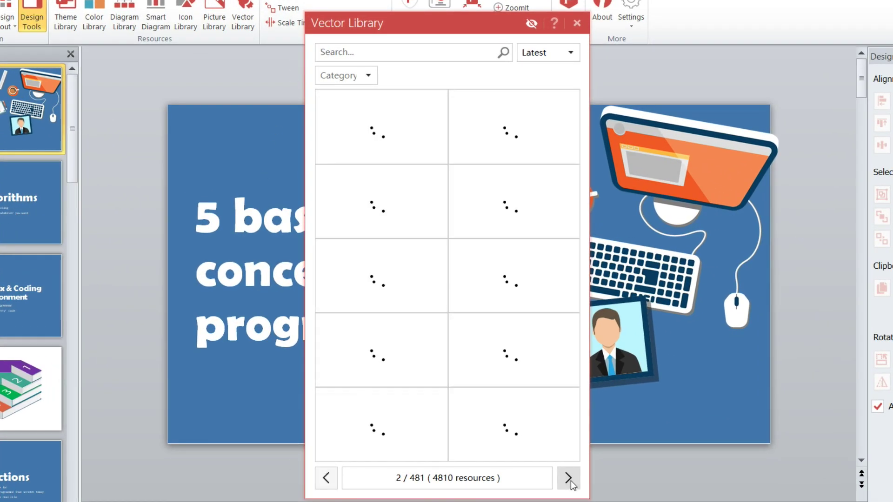
left_click(569, 479)
left_click(568, 478)
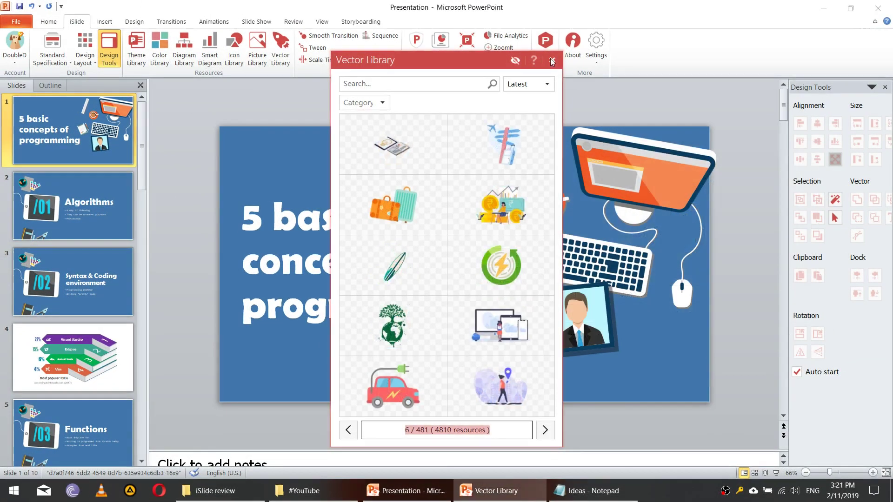
left_click(552, 61)
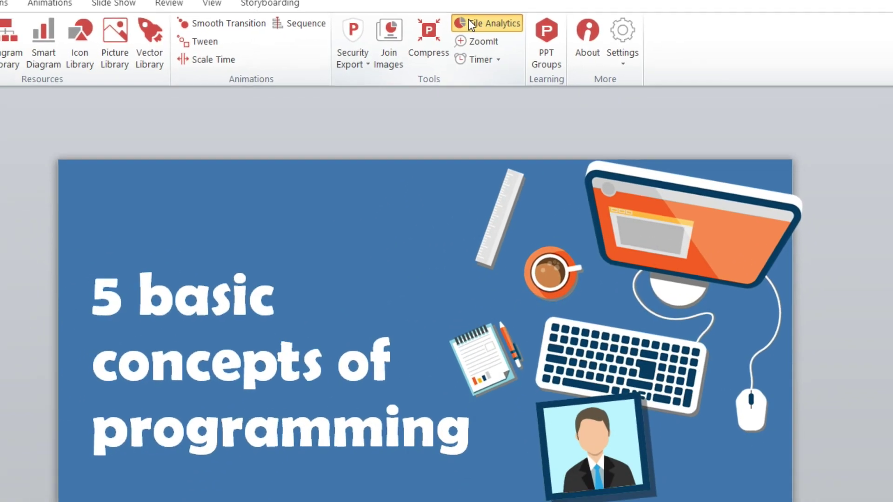
left_click(453, 68)
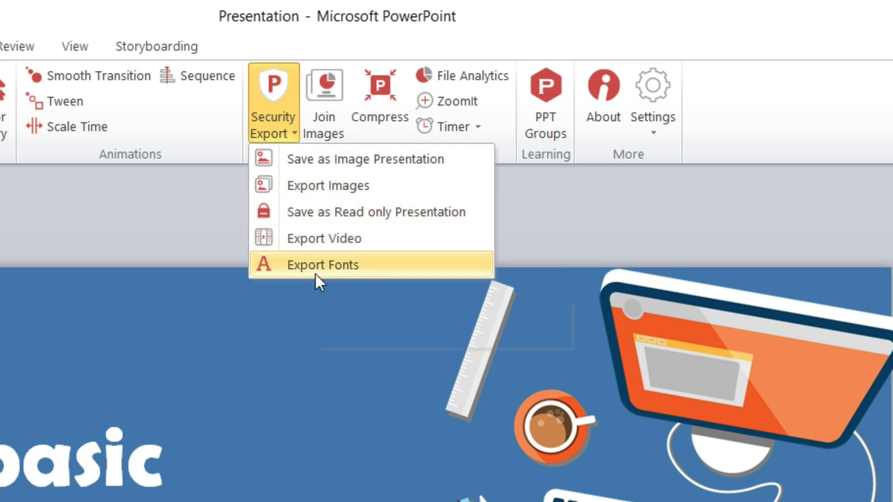
left_click(441, 65)
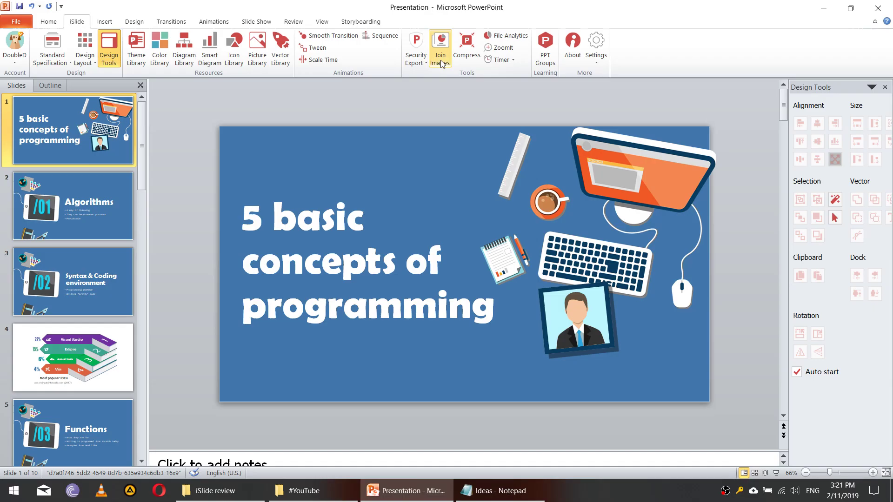
Open iSlide's Compress tool and move its dialog higher on screen.
left_click(467, 56)
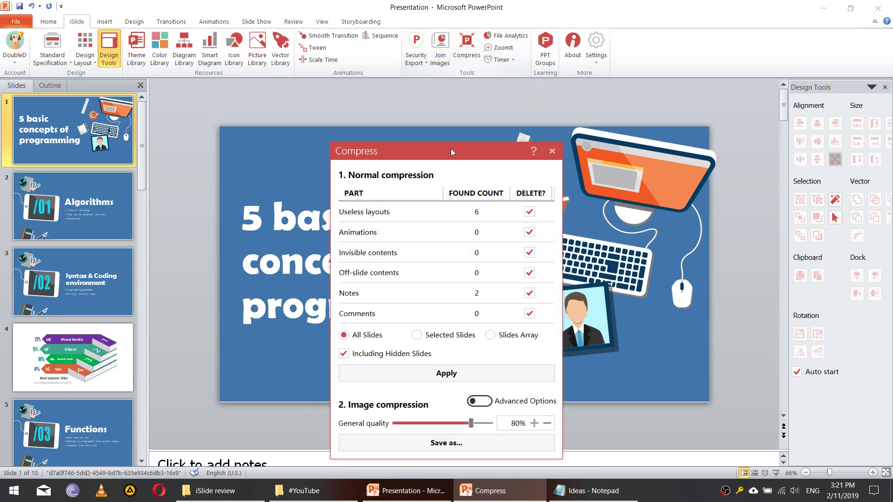
left_click_drag(448, 121, 440, 89)
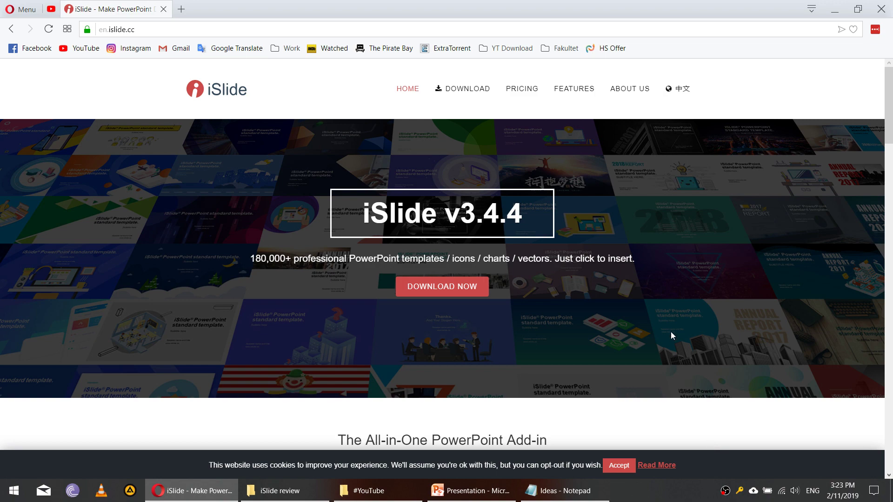
scroll(672, 335, "down", 3)
scroll(672, 336, "down", 1)
scroll(672, 335, "down", 5)
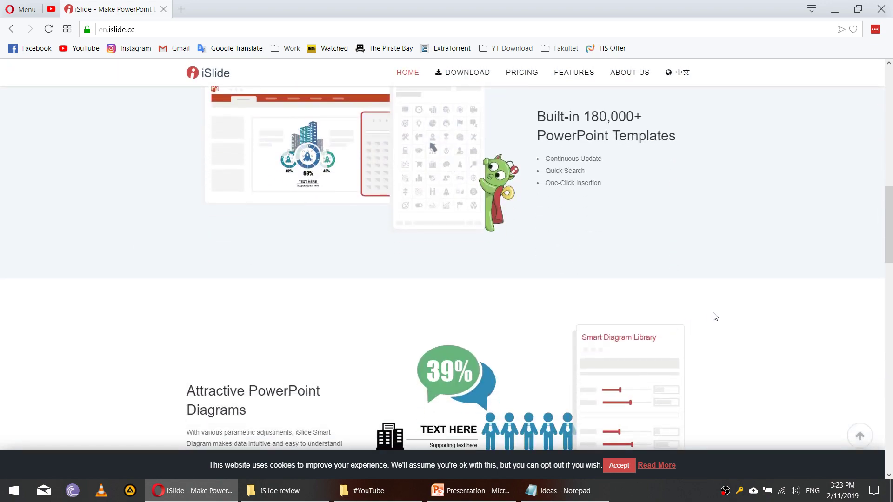
scroll(714, 317, "down", 2)
scroll(714, 317, "down", 2)
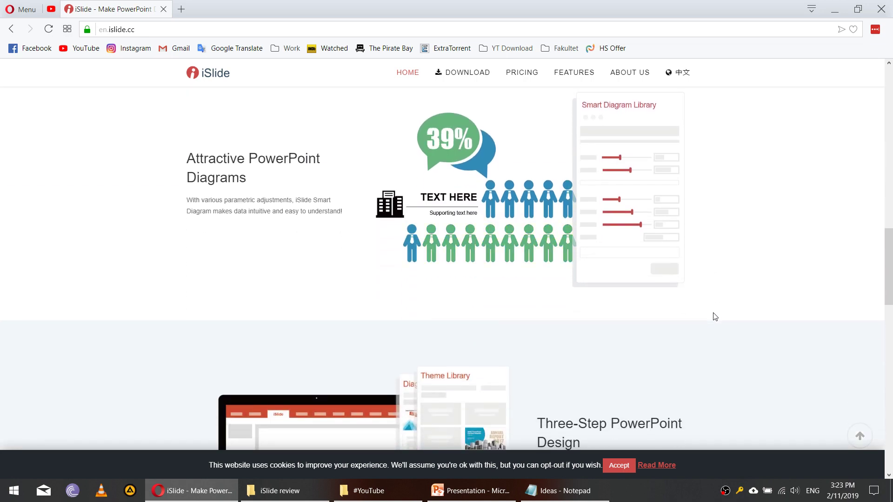
scroll(714, 317, "down", 3)
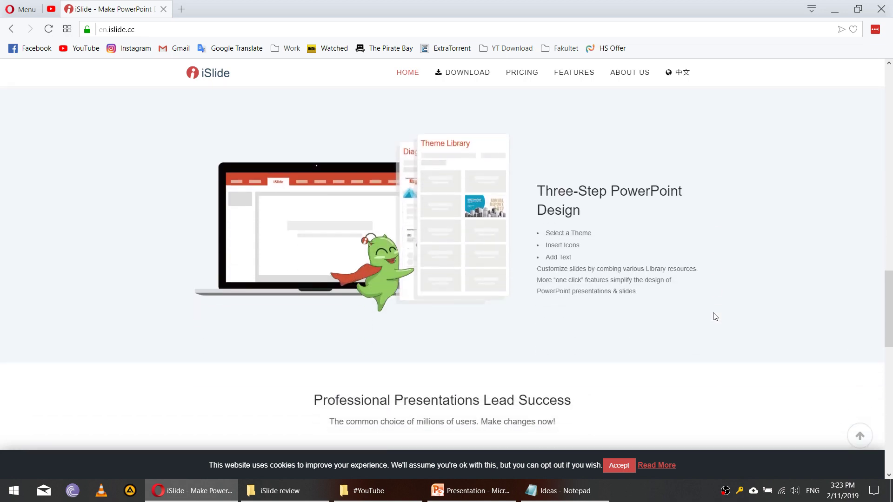
scroll(714, 317, "down", 3)
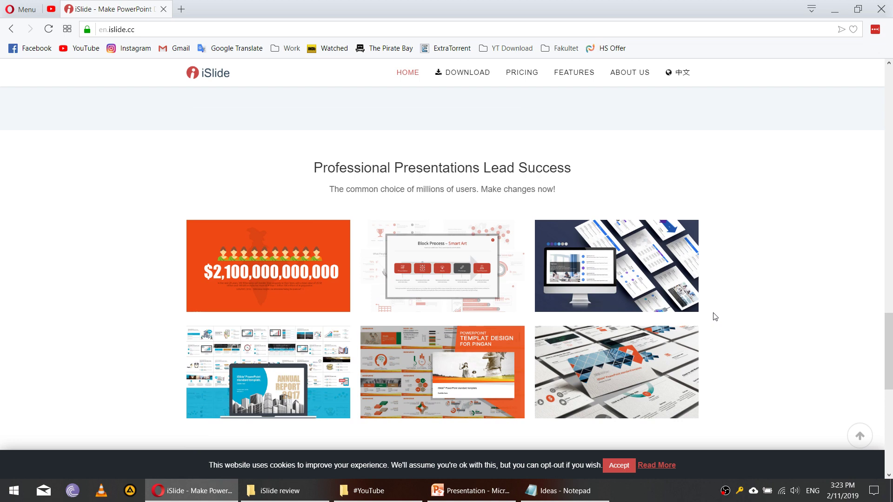
Go to the FEATURES page from the islide.cc top navigation.
left_click(585, 82)
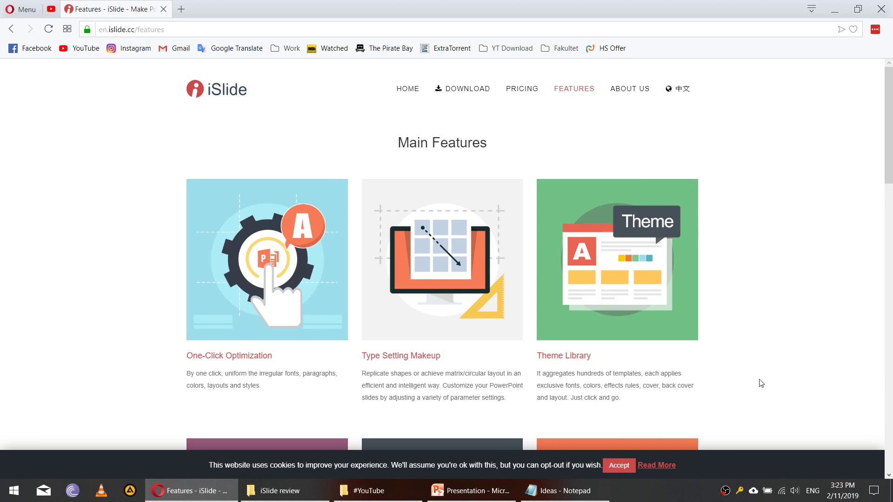
scroll(761, 383, "down", 1)
scroll(762, 383, "down", 2)
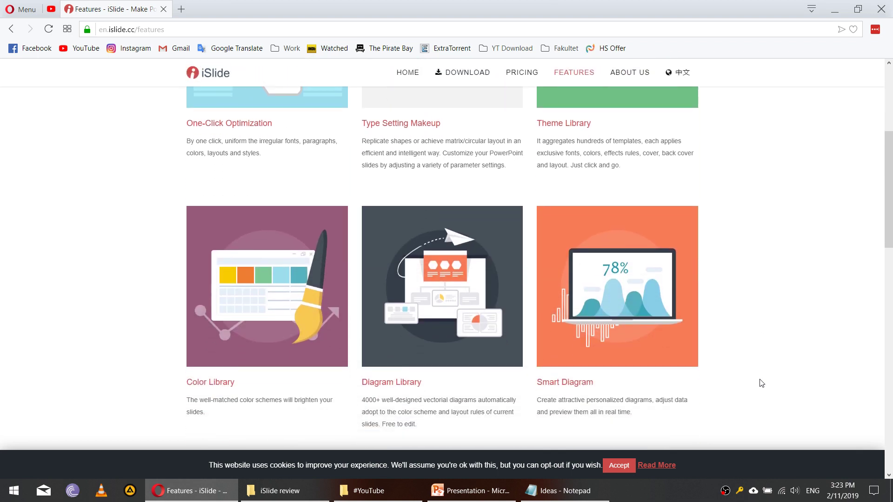
scroll(762, 383, "down", 3)
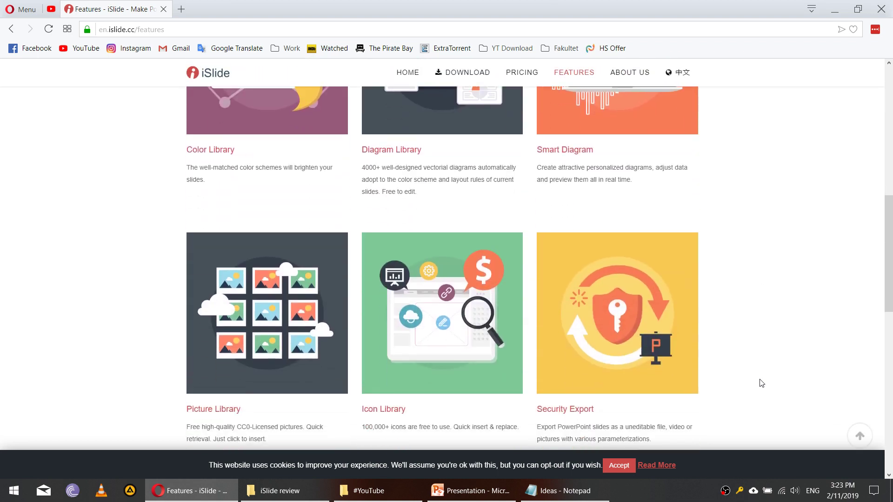
scroll(761, 383, "down", 1)
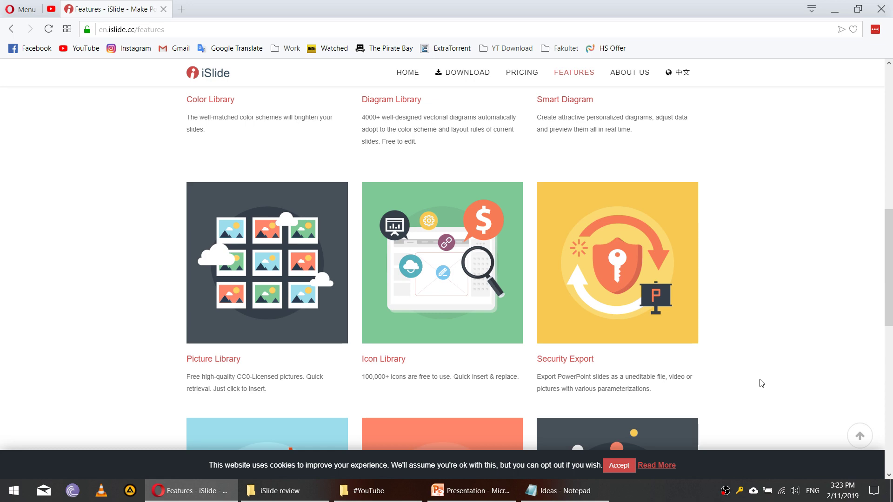
scroll(762, 383, "down", 2)
scroll(762, 383, "down", 2)
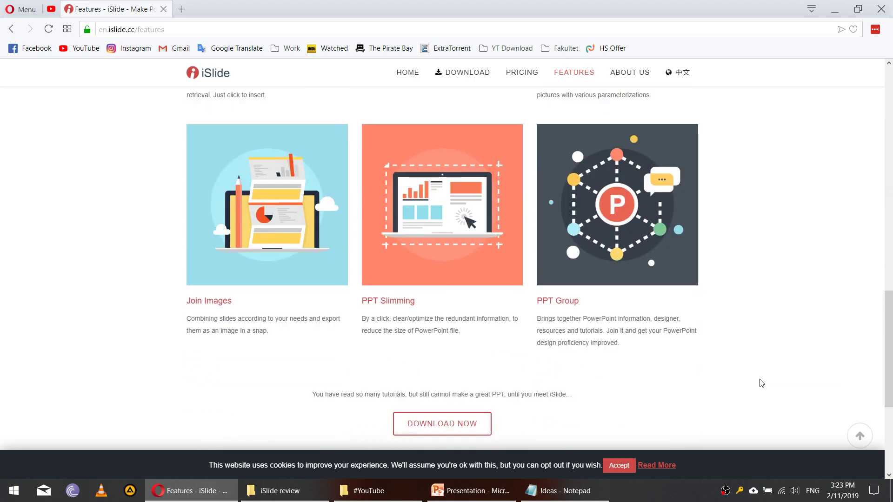